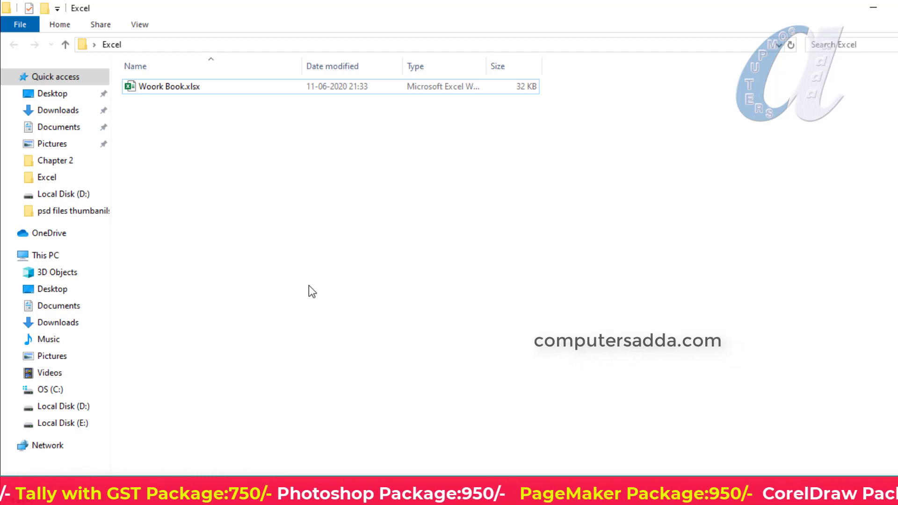
# Copy the SplitEachWorksheet macro code from Split Work Book.txt and return to the Woork Book workbook
pyautogui.click(152, 87)
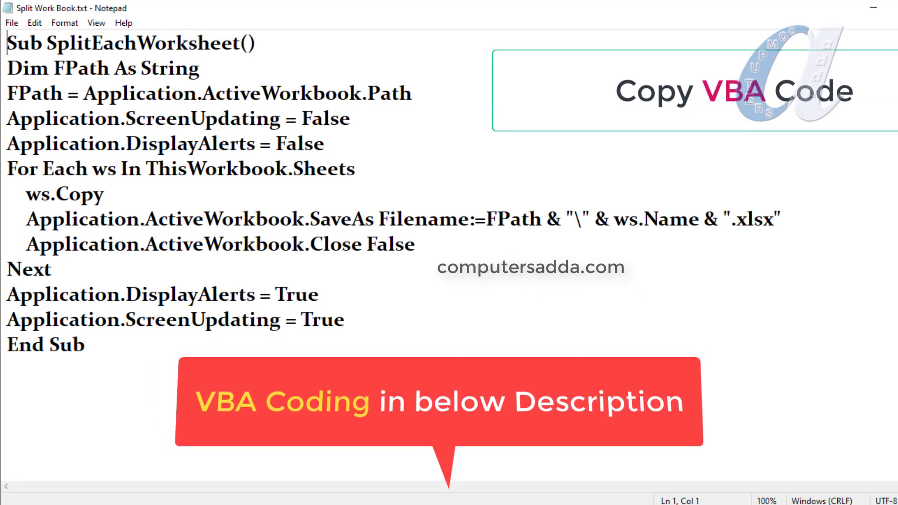
pyautogui.click(873, 8)
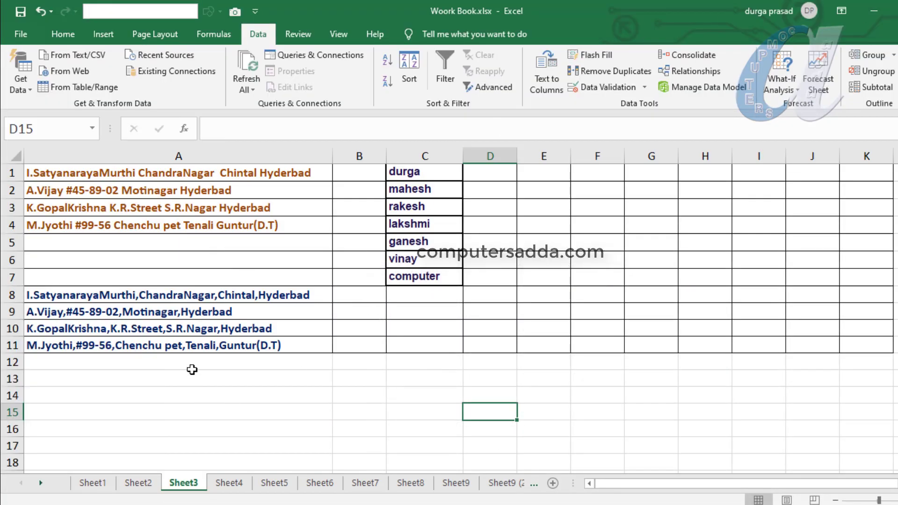
# Open the Visual Basic editor, then browse the Sheet1, Sheet2 and Sheet3 worksheets
pyautogui.hotkey('alt', 'F11')
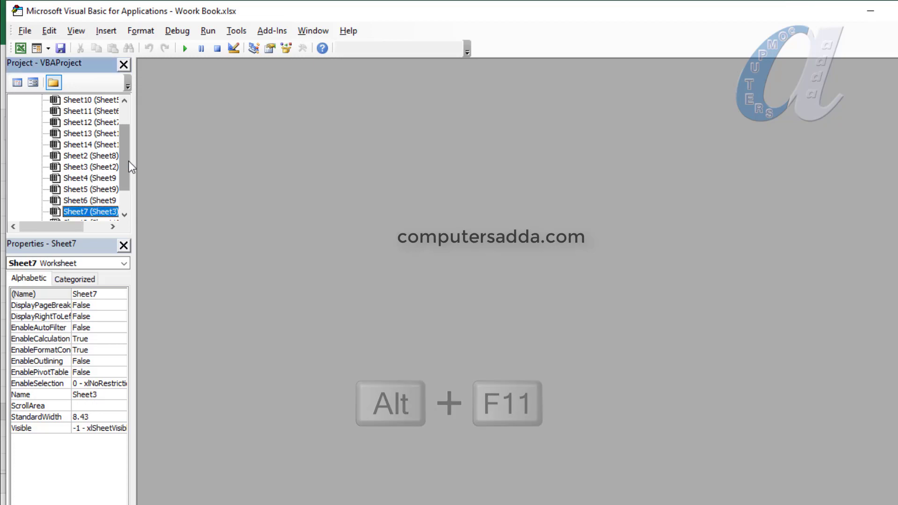
pyautogui.moveTo(129, 161); pyautogui.dragTo(128, 125)
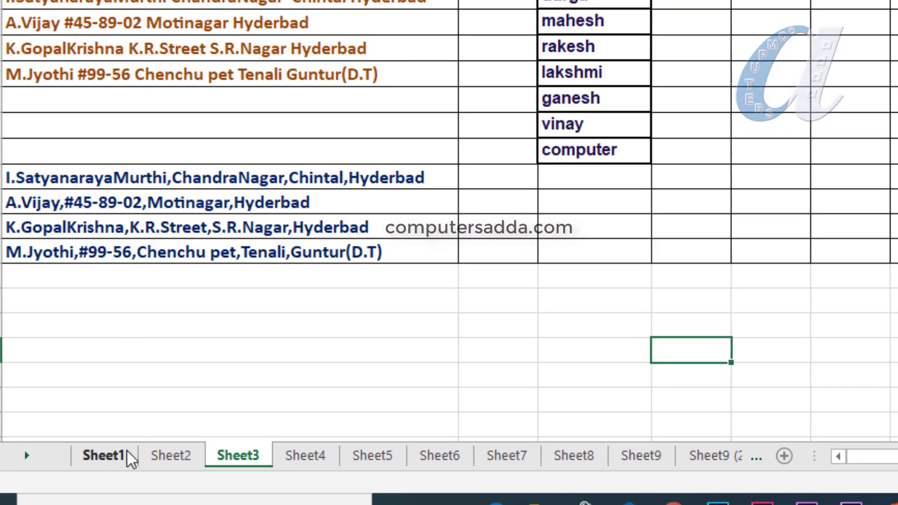
pyautogui.click(122, 453)
pyautogui.click(149, 455)
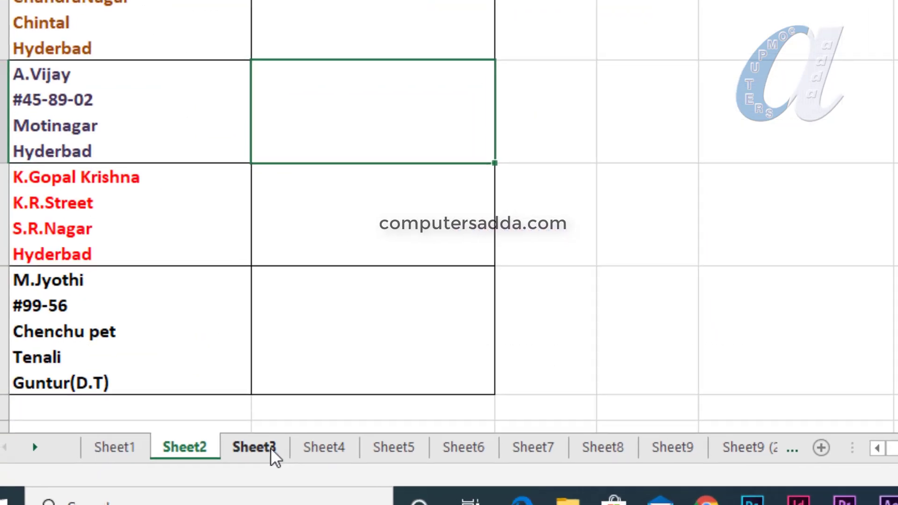
pyautogui.click(270, 455)
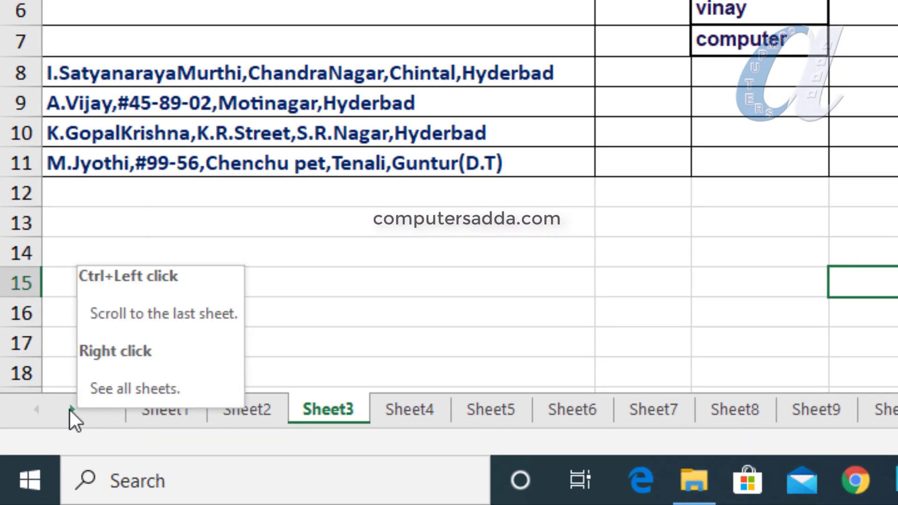
# List all of the workbook's sheets, dismiss the list, and bring the Visual Basic editor forward
pyautogui.rightClick(70, 410)
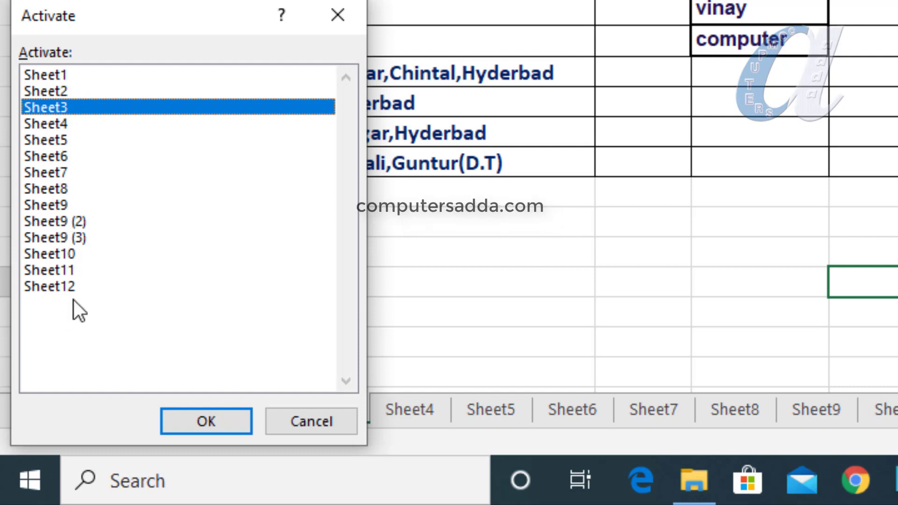
pyautogui.click(283, 416)
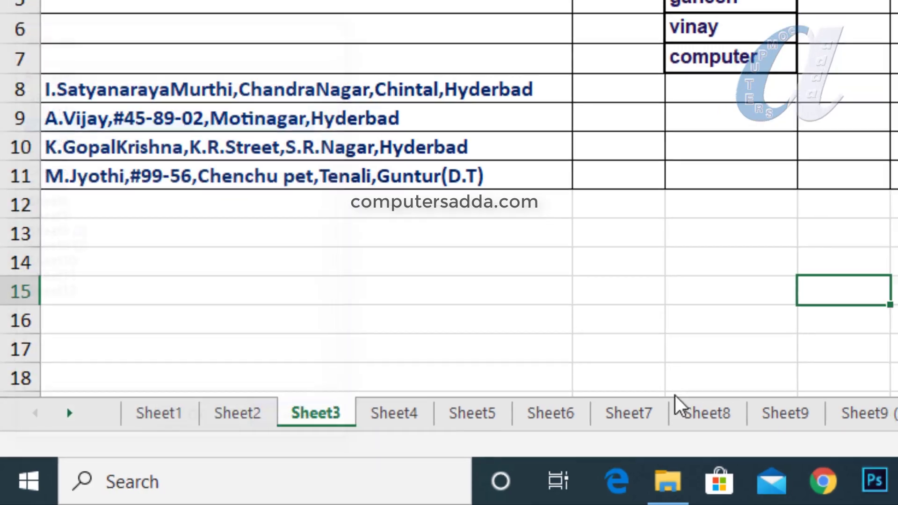
pyautogui.moveTo(647, 492)
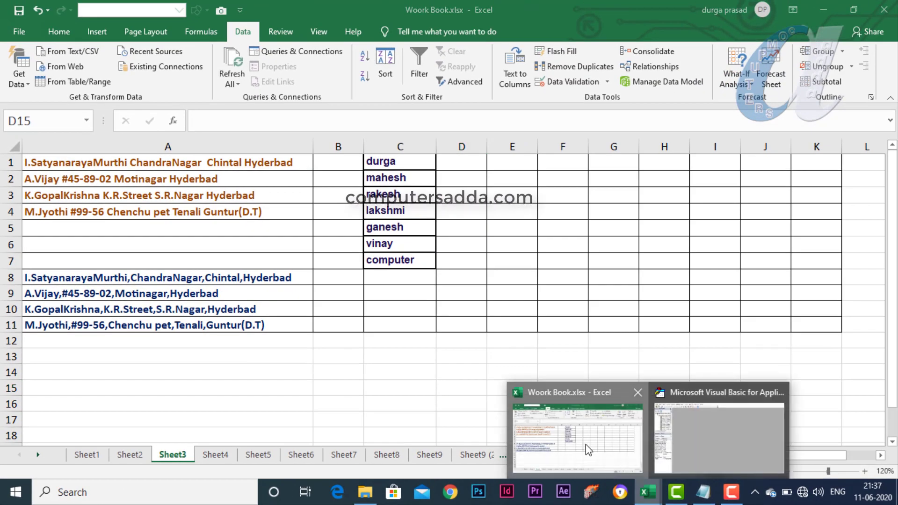
pyautogui.click(659, 404)
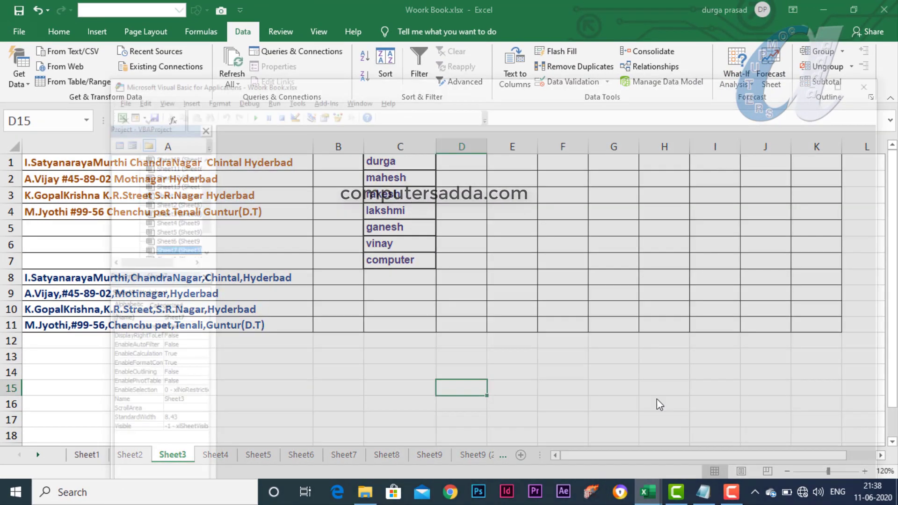
pyautogui.scroll(1, 119, 151)
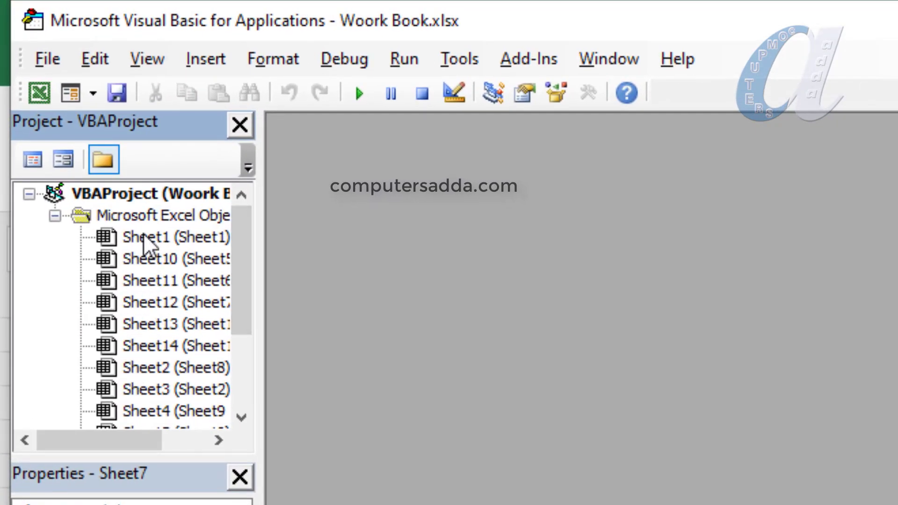
# Insert Module1 into the Woork Book project and paste the SplitEachWorksheet macro into it
pyautogui.rightClick(144, 236)
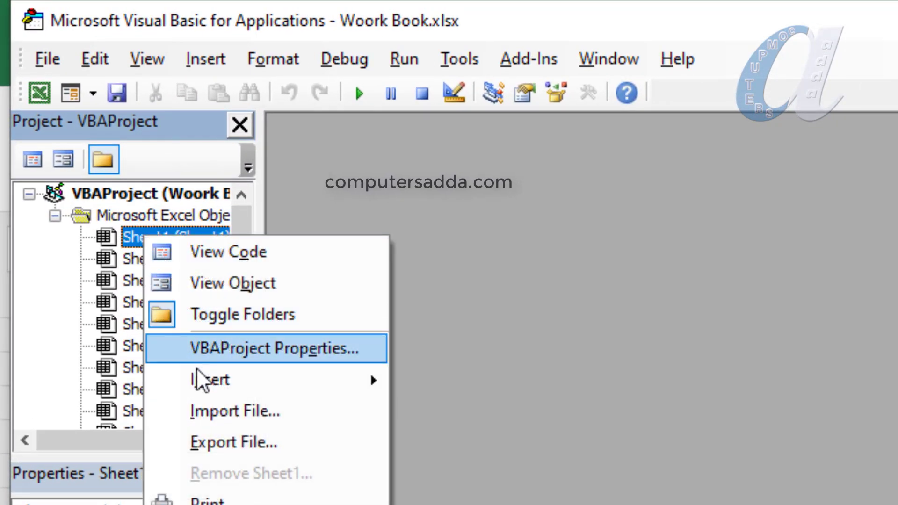
pyautogui.moveTo(203, 366)
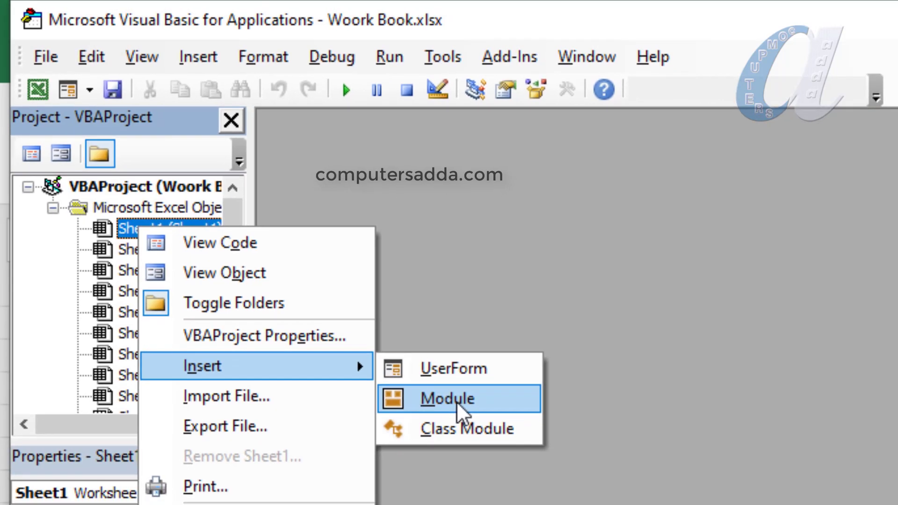
pyautogui.click(474, 416)
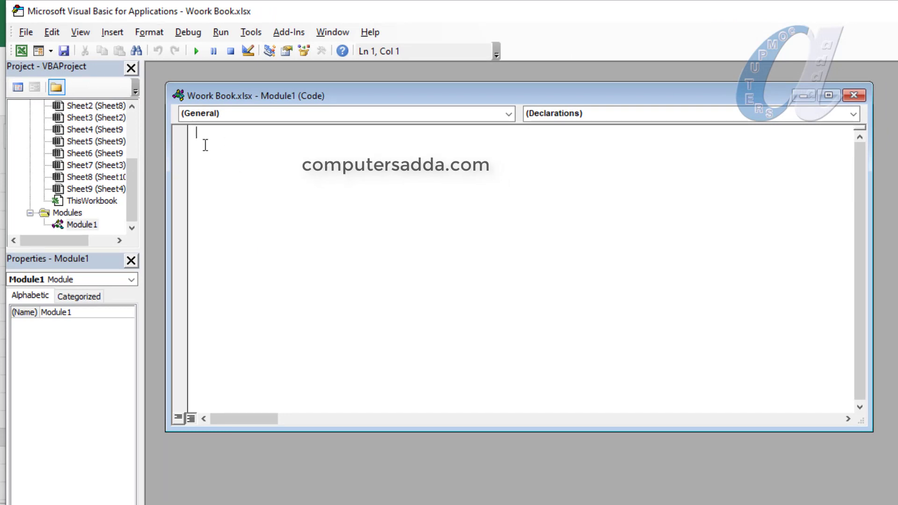
pyautogui.write('Sub SplitEachWorksheet() Dim FPath As String FPath = Application.ActiveWorkbook.Path Application.ScreenUpdating = False Application.DisplayAlerts = False For Each ws In ThisWorkbook.Sheets     ws.Copy     Application.ActiveWorkbook.SaveAs Filename:=FPath & "\\" & ws.Name & ".xlsx"     Application.ActiveWorkbook.Close False Next Application.DisplayAlerts = True Application.ScreenUpdating = True End Sub')
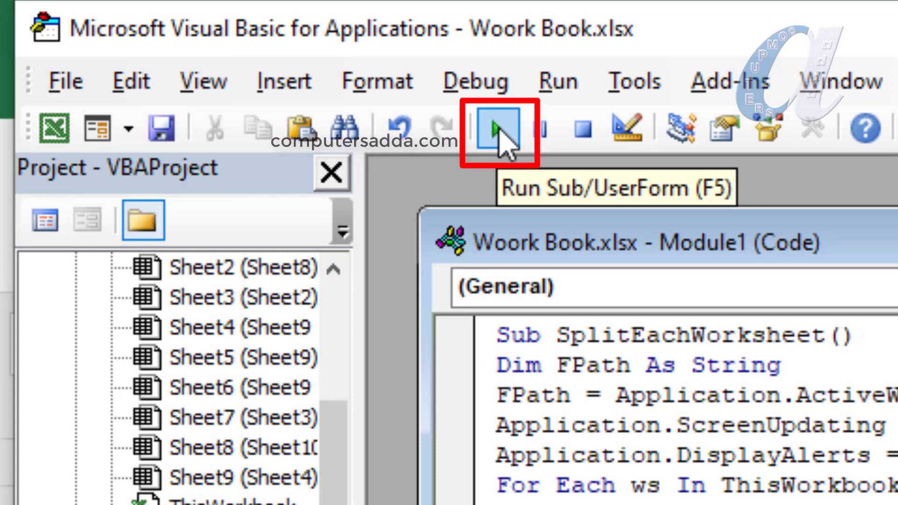
# Run SplitEachWorksheet to export Sheet1 through Sheet12 as .xlsx files, then open the Excel folder
pyautogui.click(498, 127)
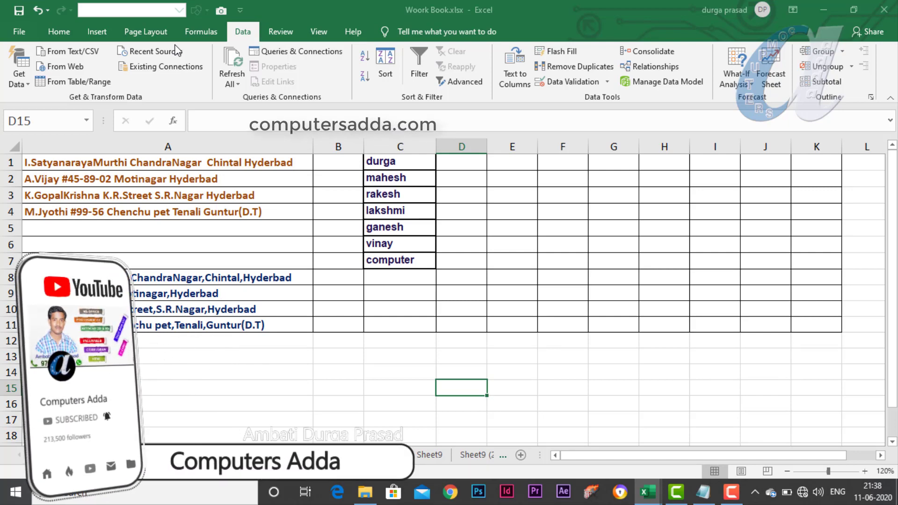
pyautogui.hotkey('alt', 'F11')
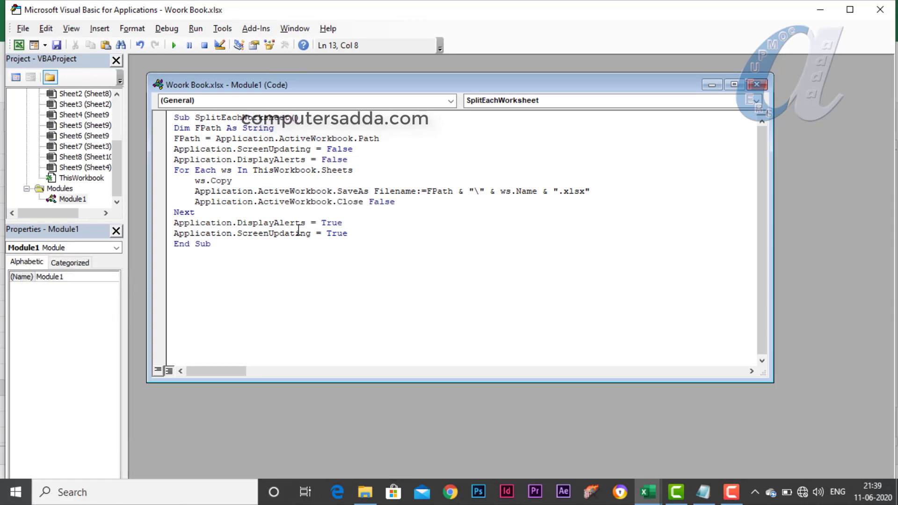
pyautogui.click(361, 502)
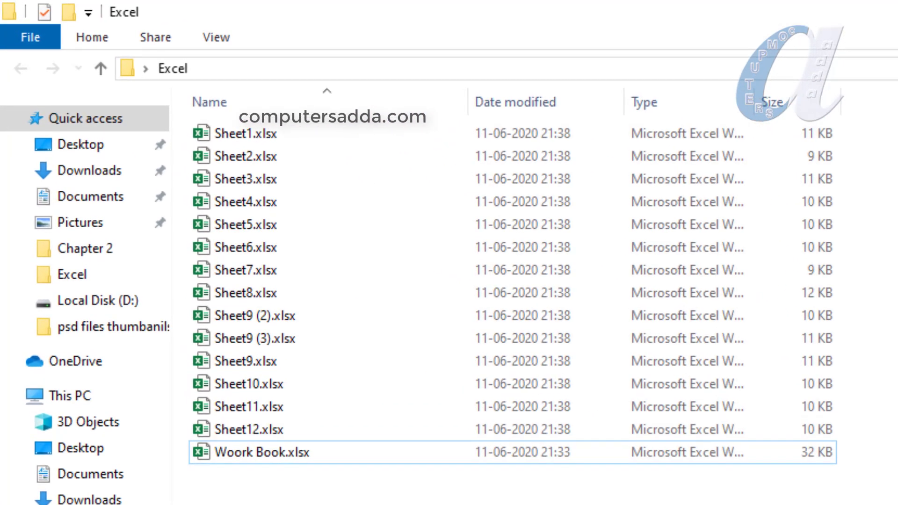
pyautogui.moveTo(246, 486); pyautogui.dragTo(295, 124)
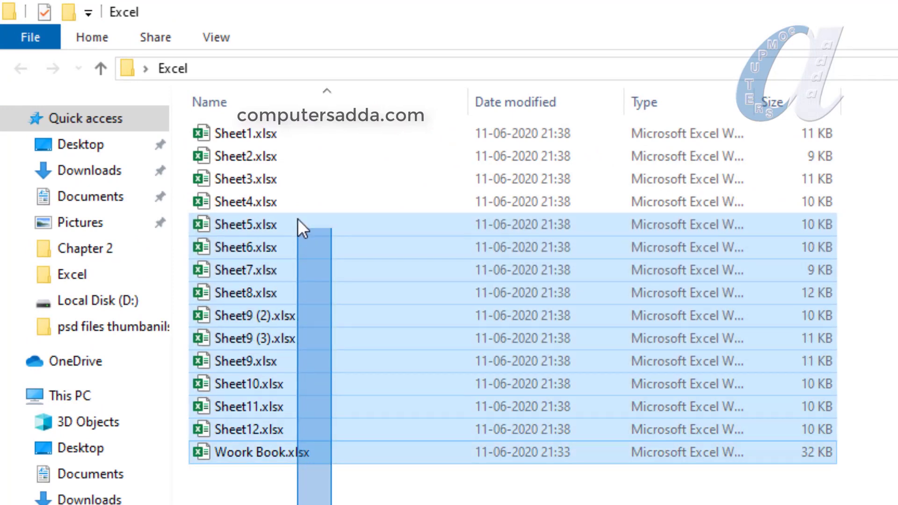
pyautogui.click(261, 470)
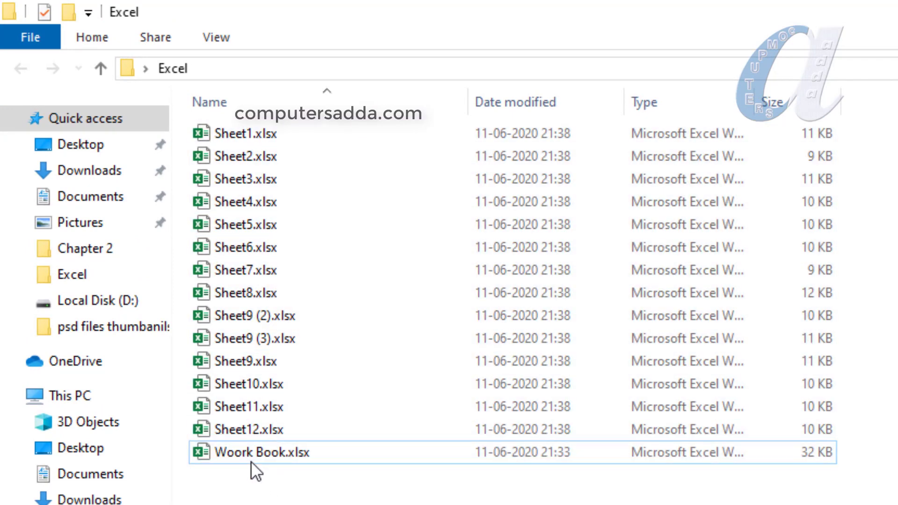
pyautogui.click(251, 455)
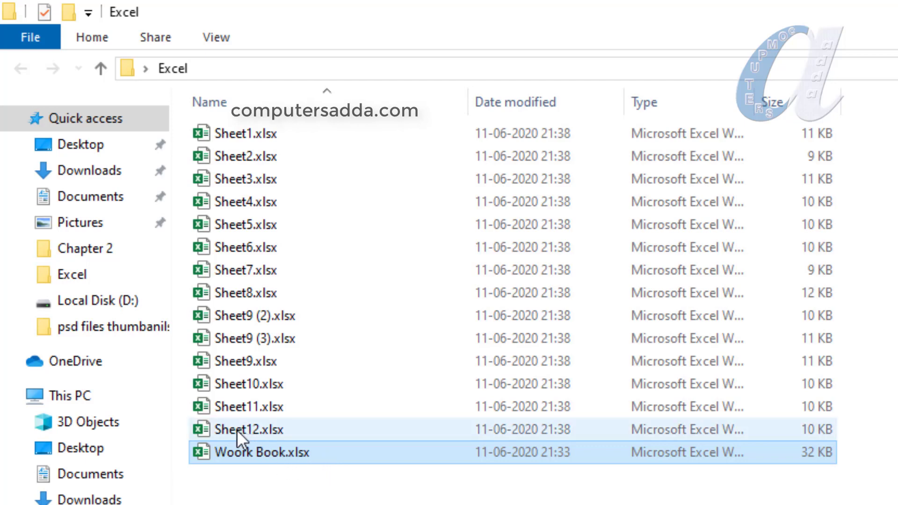
pyautogui.moveTo(873, 132)
pyautogui.mouseDown()
pyautogui.moveTo(354, 452)
pyautogui.moveTo(251, 449)
pyautogui.mouseUp()
pyautogui.click(255, 473)
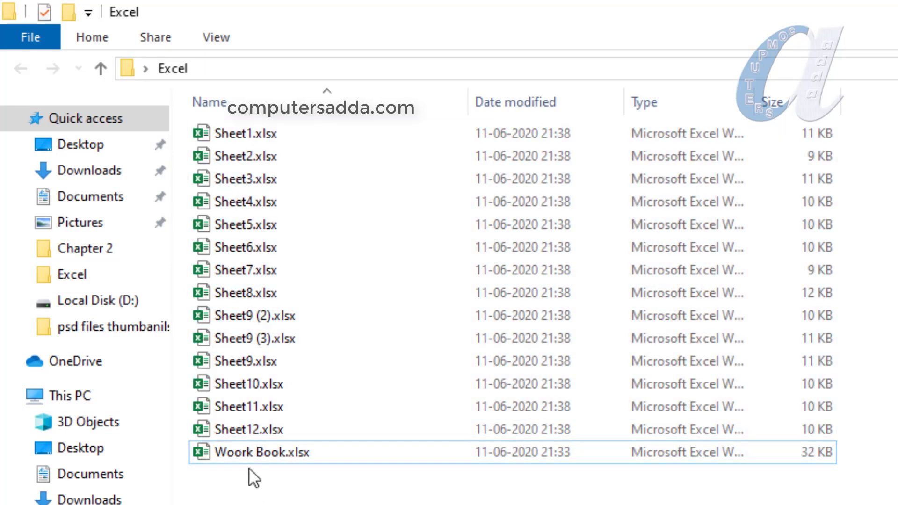
pyautogui.click(262, 140)
pyautogui.click(263, 156)
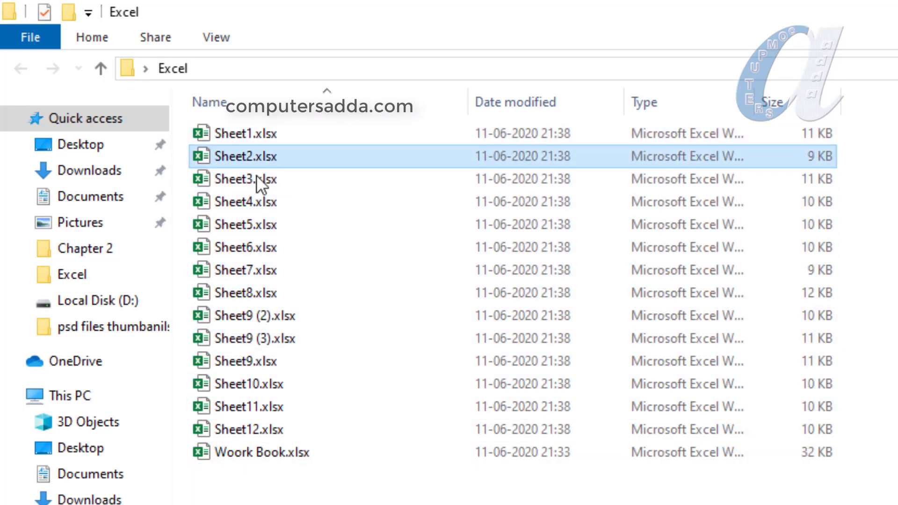
pyautogui.click(256, 176)
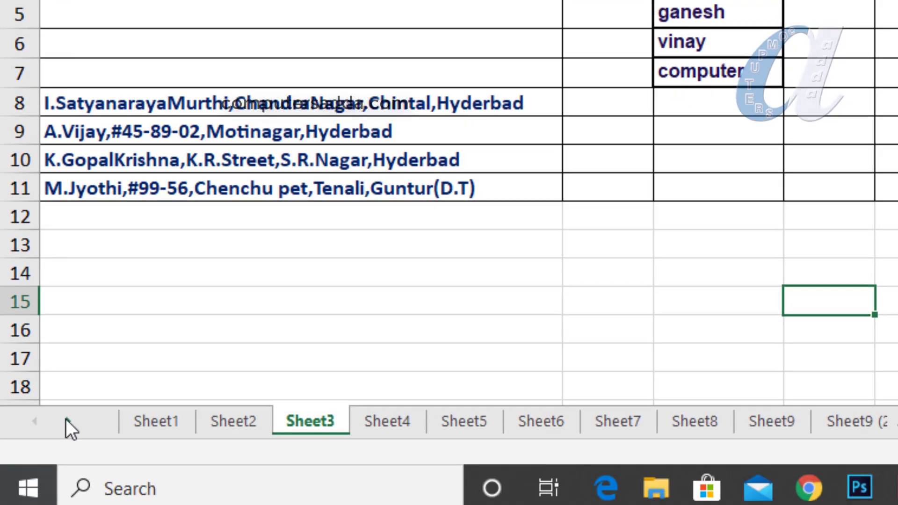
# Show the workbook's sheet list in the Activate dialog, then return to the split Sheet1–Sheet12 files
pyautogui.rightClick(71, 427)
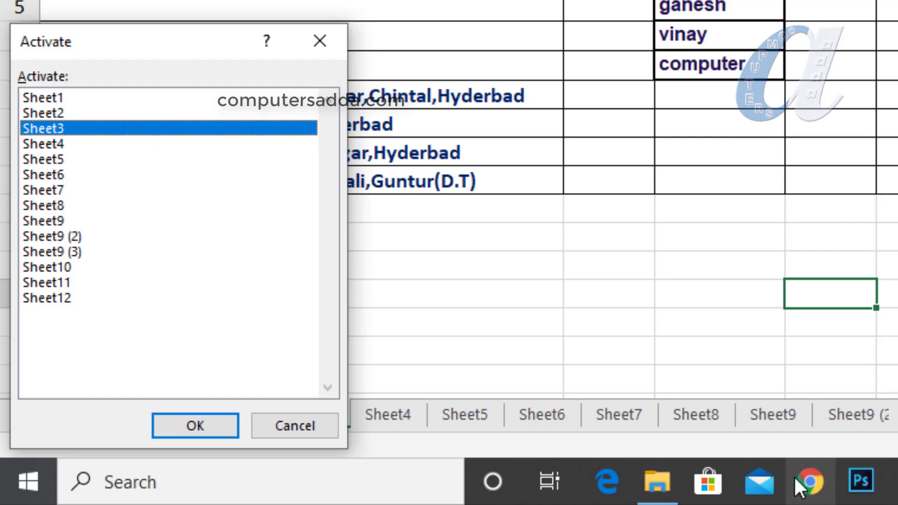
pyautogui.click(669, 480)
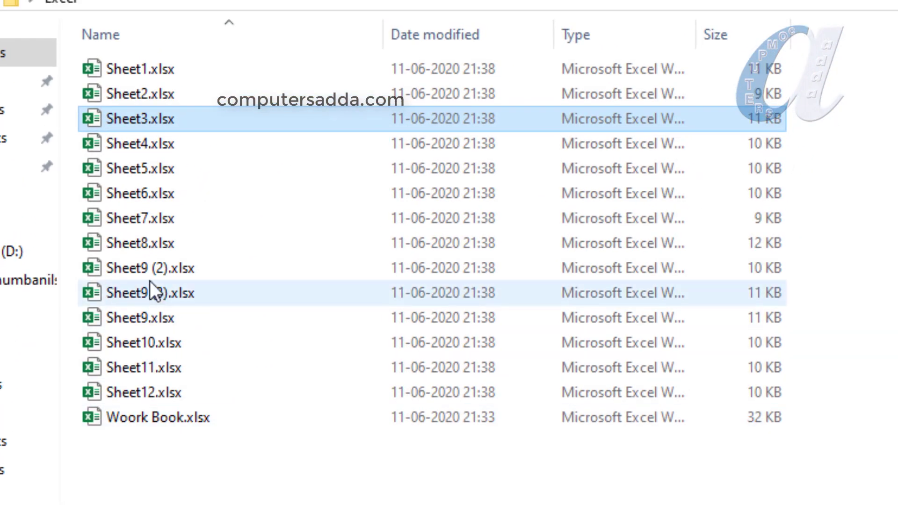